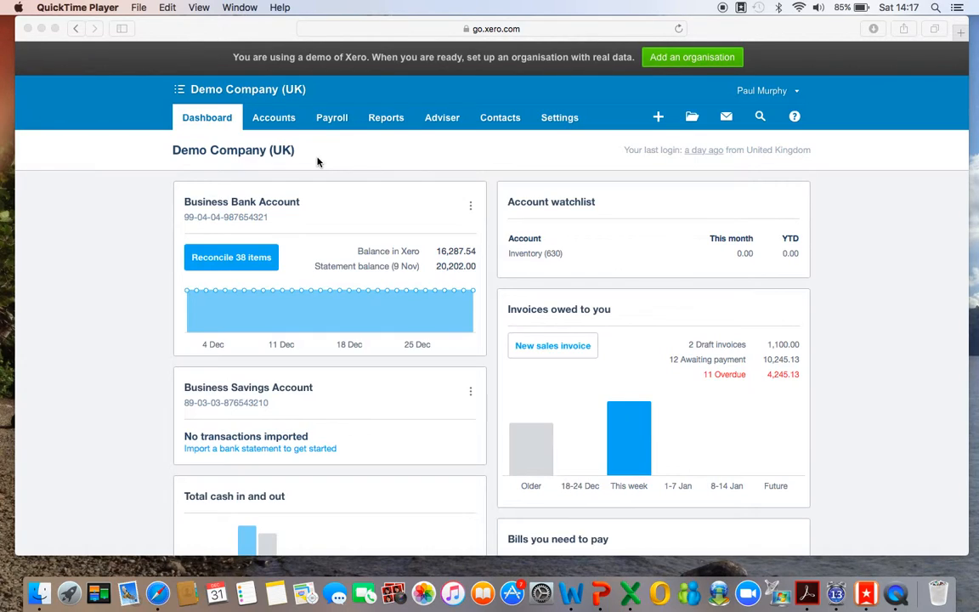
Open the Sales dashboard from the company's accounts area and look over its invoice summary.
left_click(274, 119)
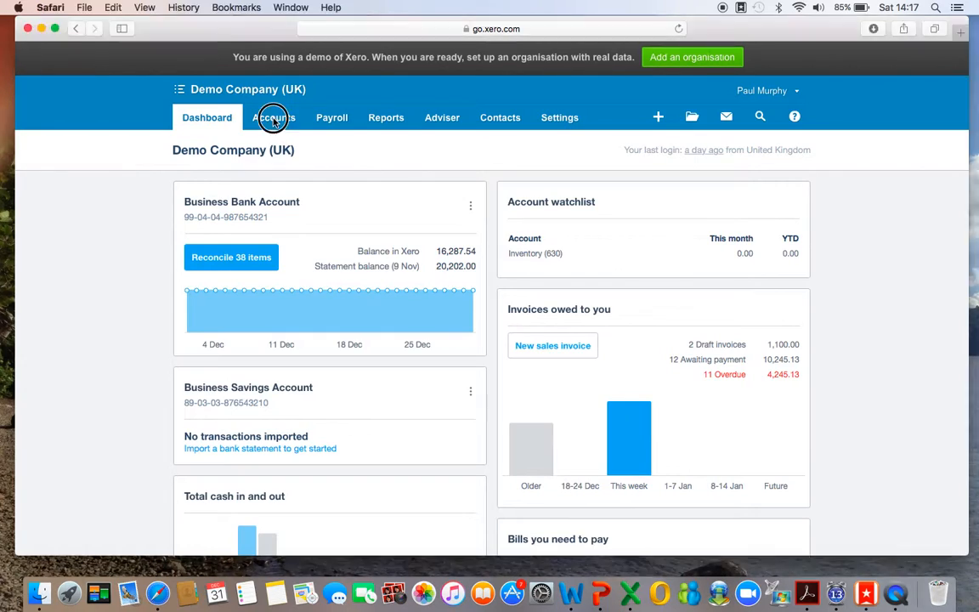
left_click(274, 119)
left_click(267, 173)
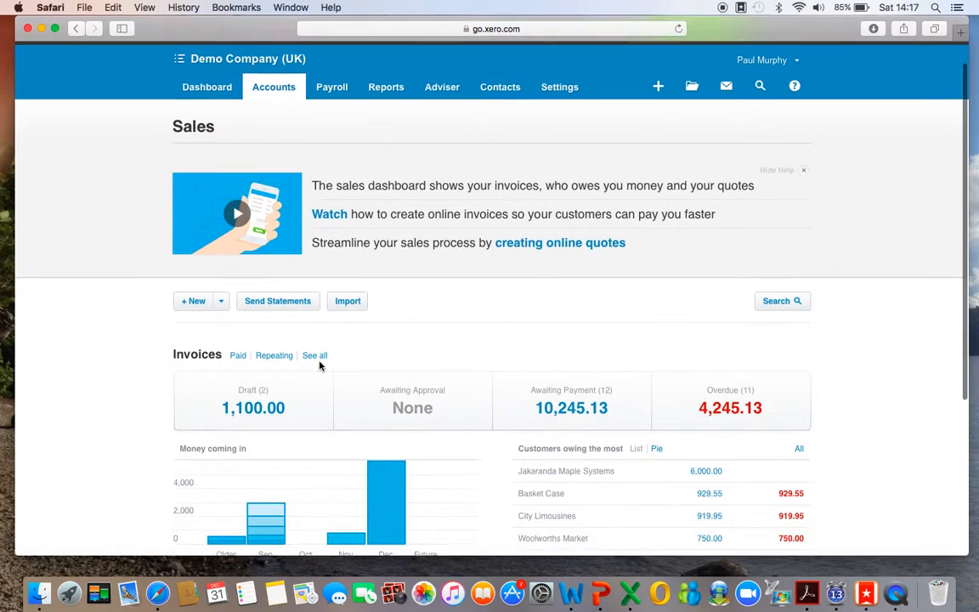
scroll(322, 363, "down", 3)
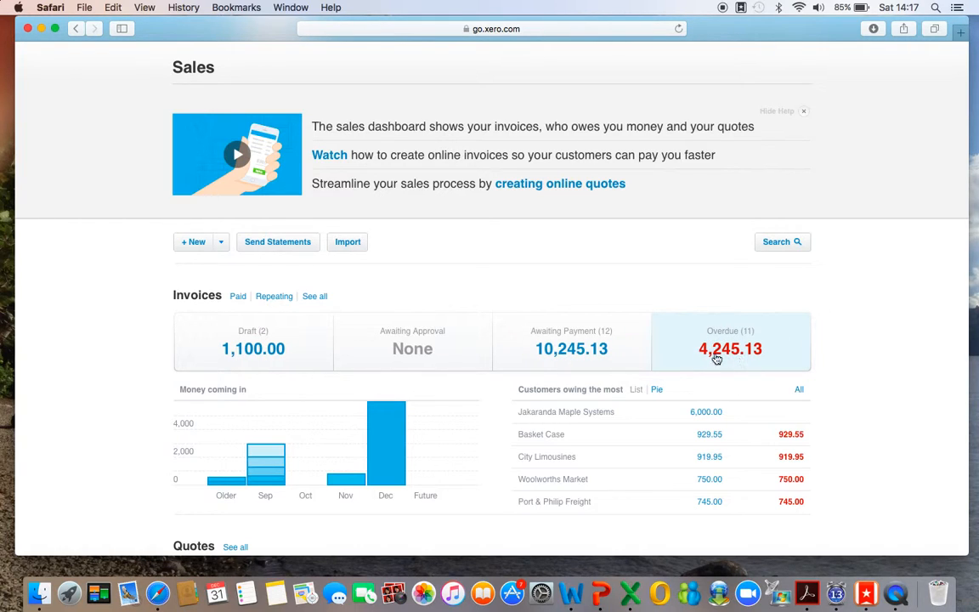
scroll(697, 356, "up", 1)
scroll(696, 355, "up", 1)
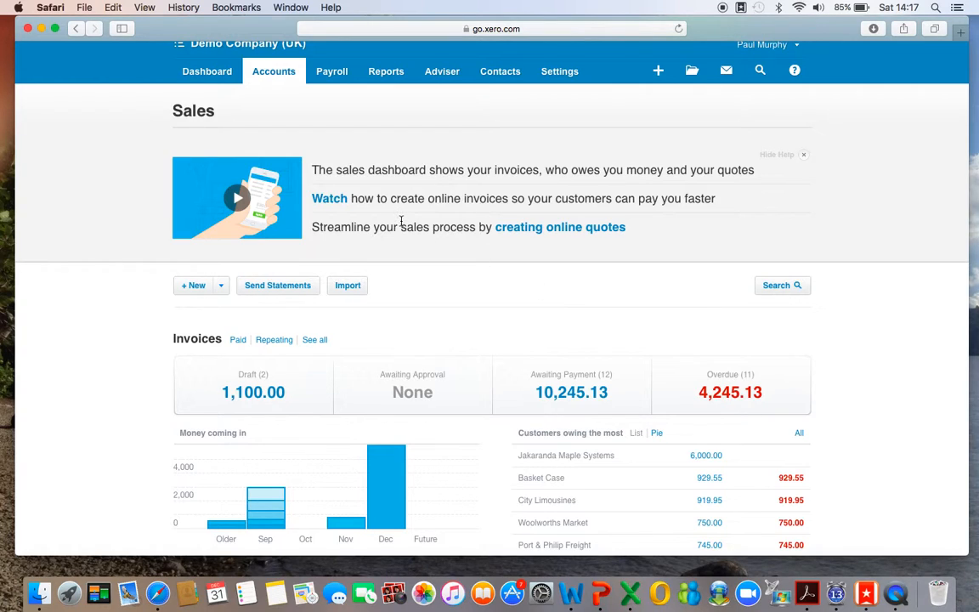
Create a new sales invoice addressed to the existing contact Hamilton Smith Ltd.
left_click(221, 287)
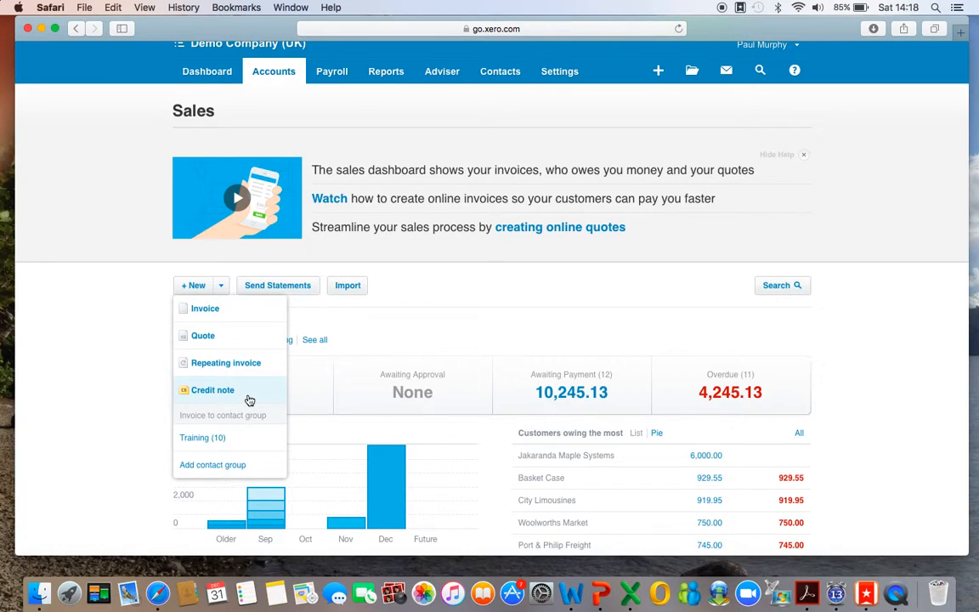
left_click(217, 311)
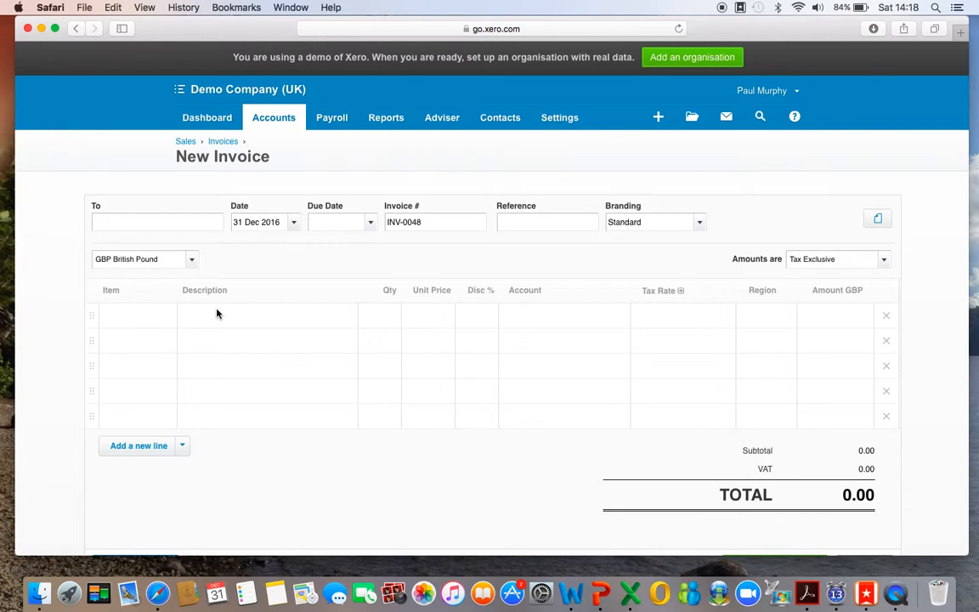
type("Hamil")
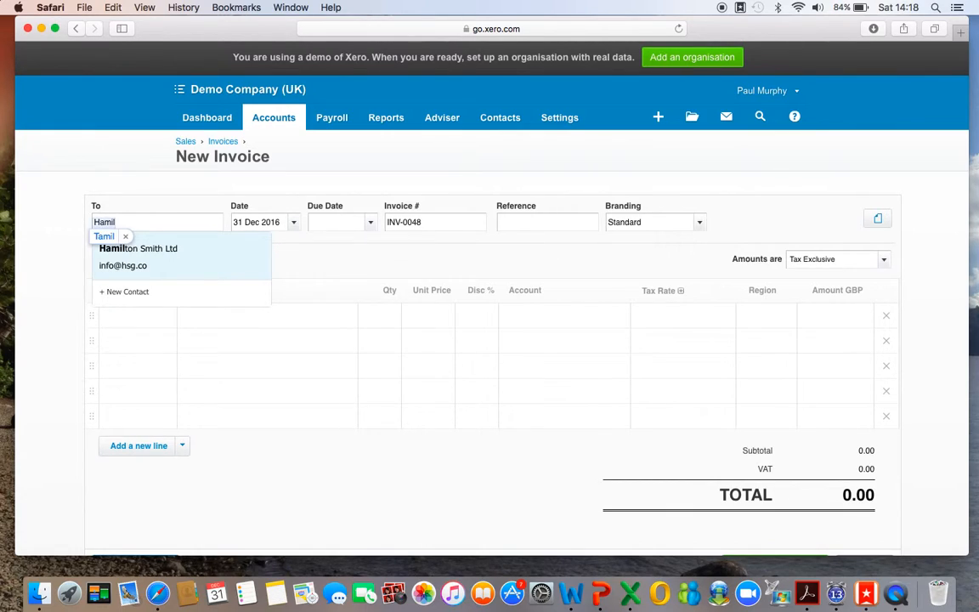
left_click(175, 270)
left_click(174, 270)
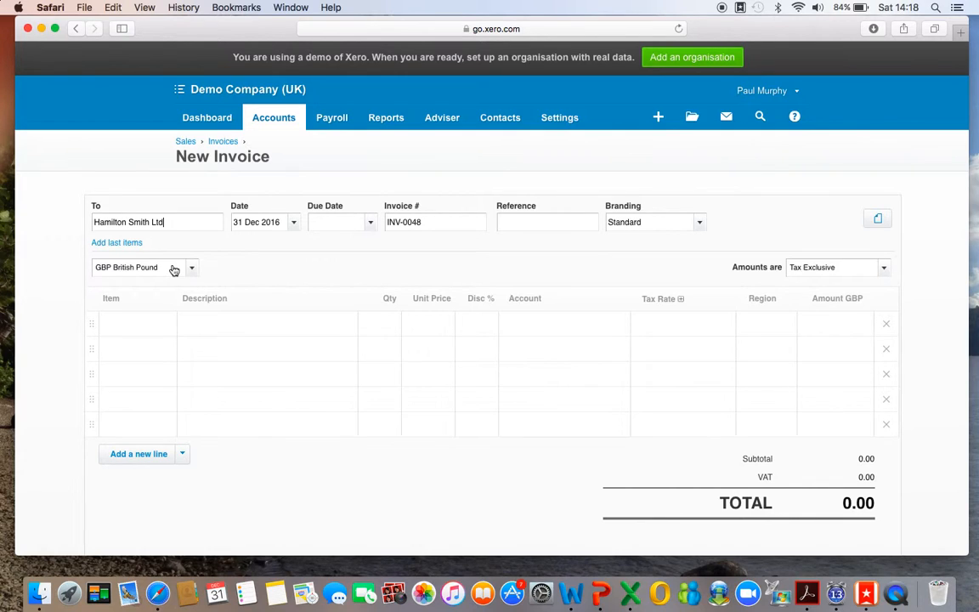
Set the invoice date to 1 Sep 2016.
left_click(295, 224)
left_click(246, 245)
left_click(246, 245)
left_click(245, 244)
left_click(376, 297)
Set the invoice's due date to 30 Sep 2016.
left_click(370, 222)
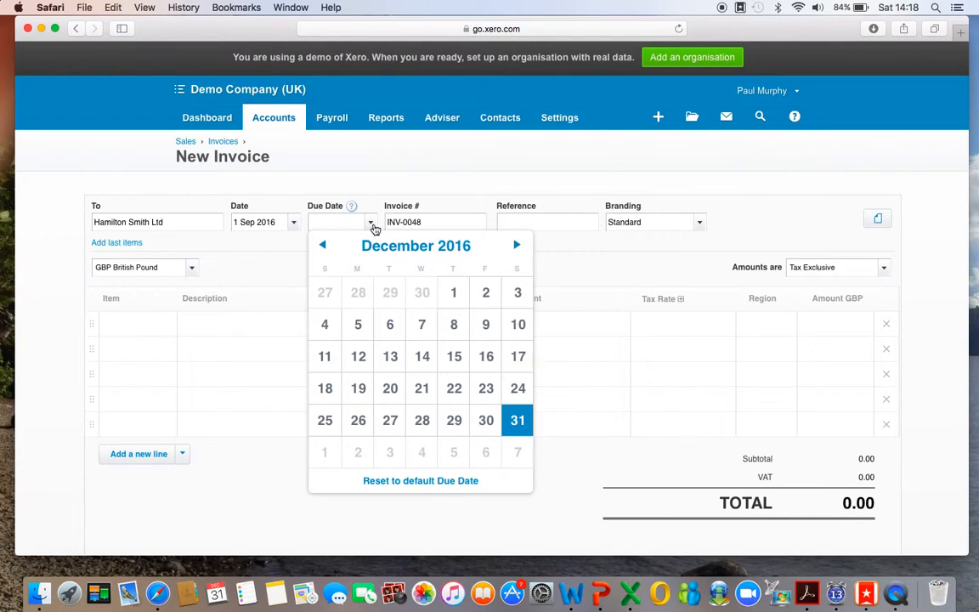
left_click(322, 246)
left_click(323, 247)
left_click(323, 246)
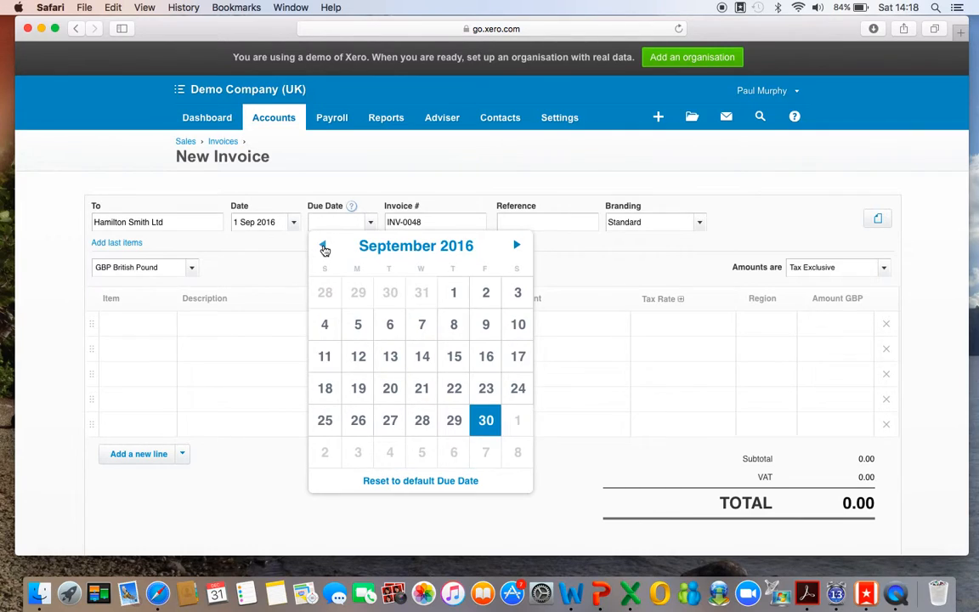
left_click(482, 431)
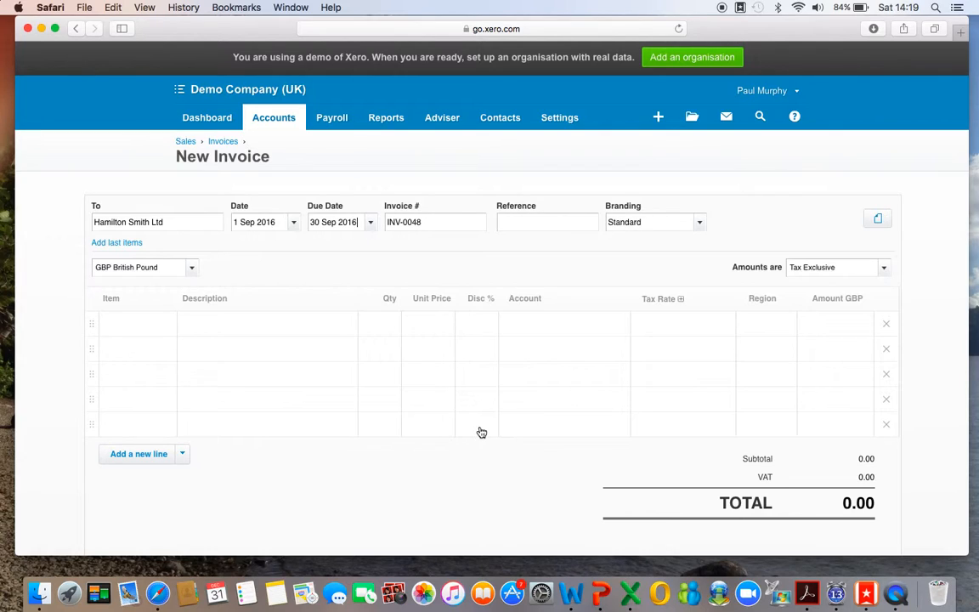
left_click(439, 229)
left_click(558, 223)
left_click(158, 330)
left_click(166, 330)
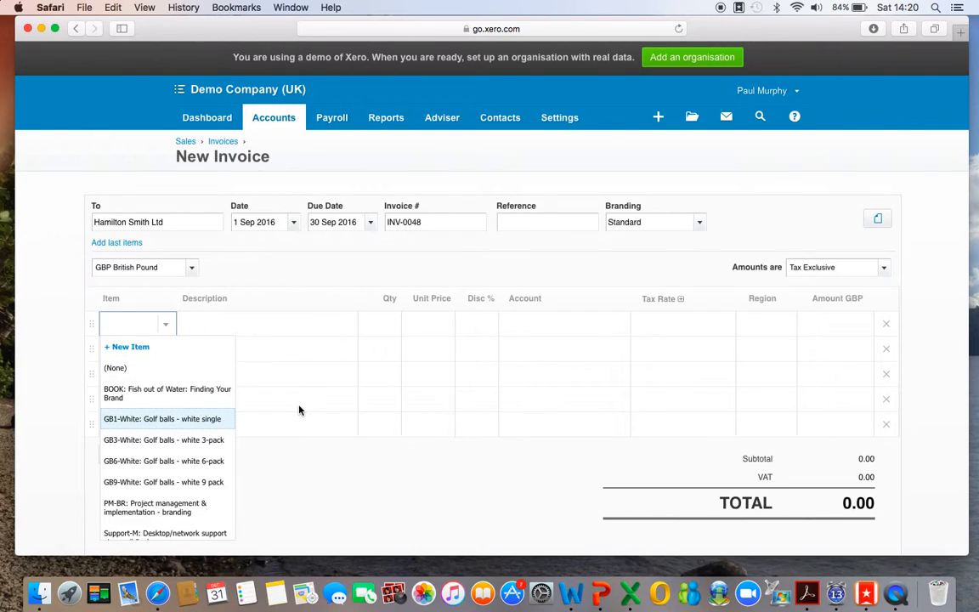
left_click(164, 419)
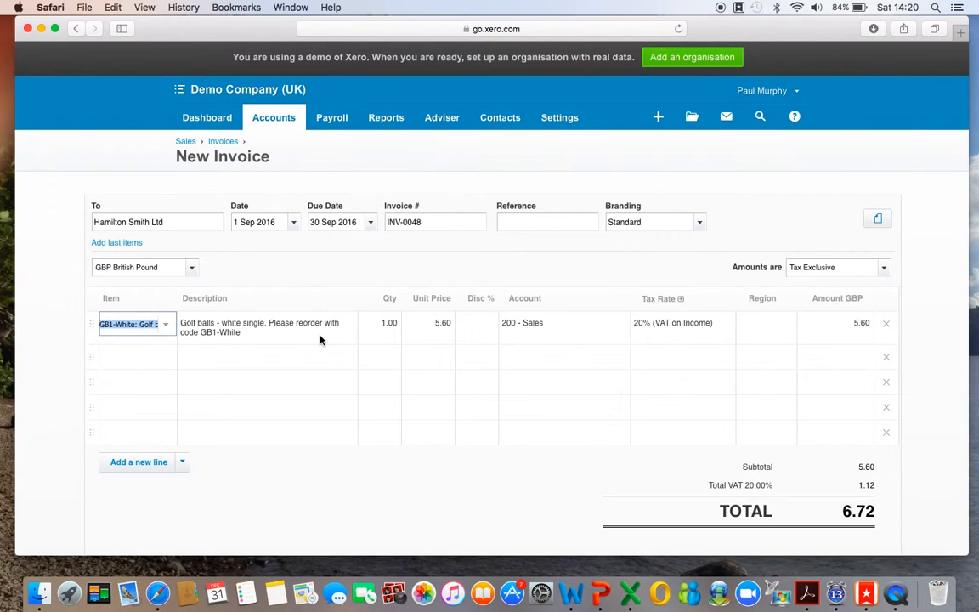
left_click(890, 327)
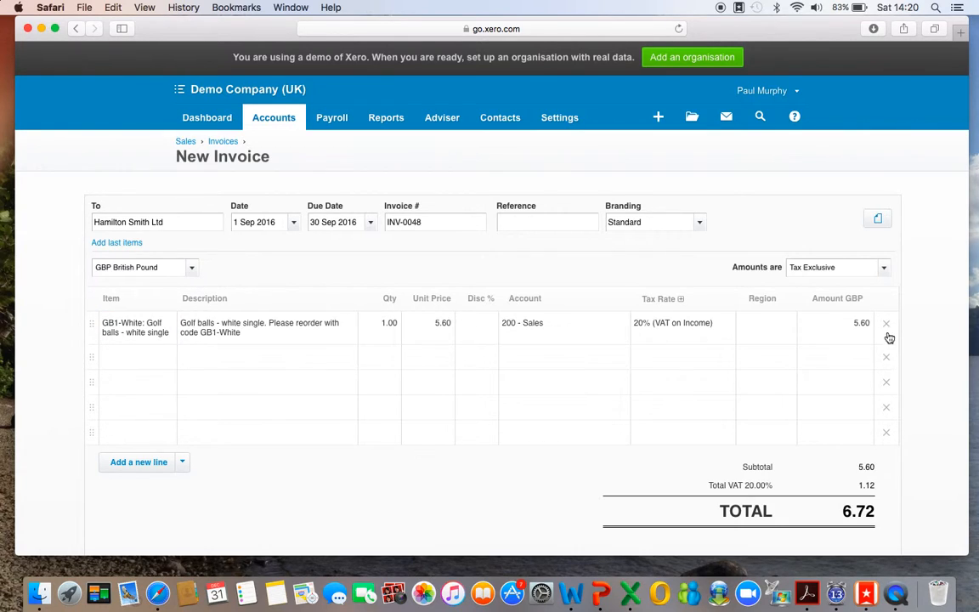
left_click(886, 329)
Fill in the first invoice line with the description Services, a quantity of 1 and a unit price of 400.
left_click(267, 328)
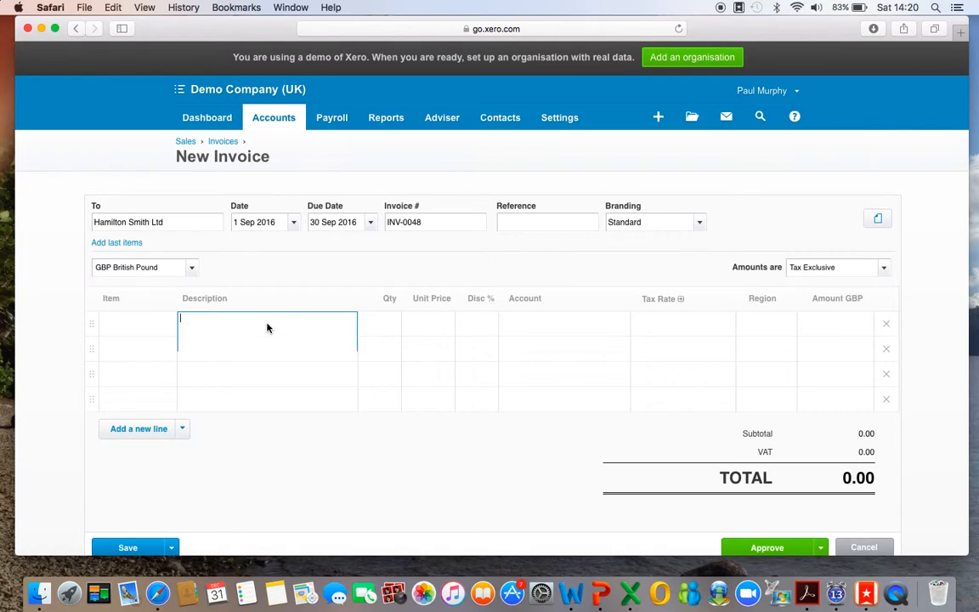
type("Services")
left_click(385, 326)
type("1")
left_click(431, 330)
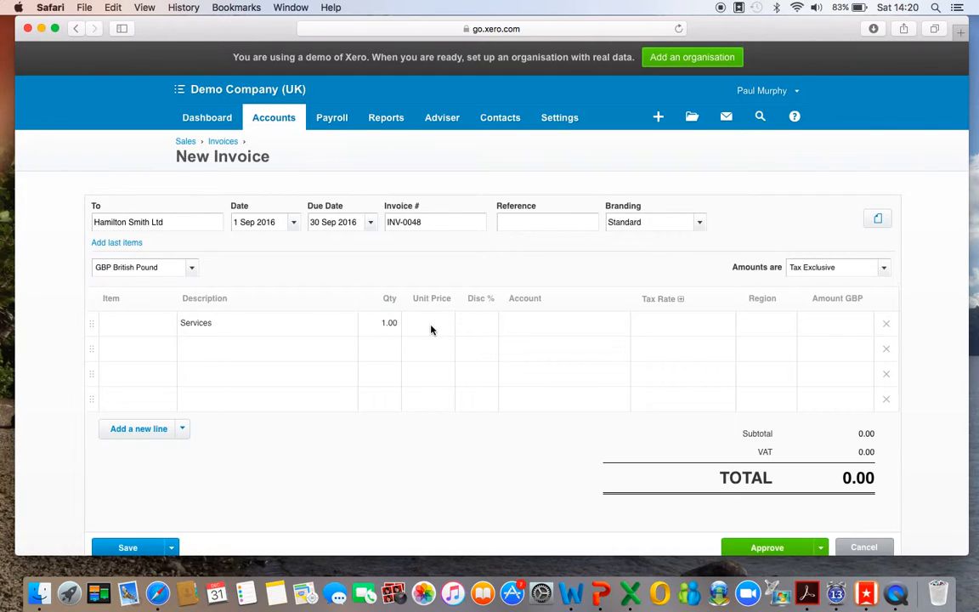
left_click(431, 330)
type("400")
key("Tab")
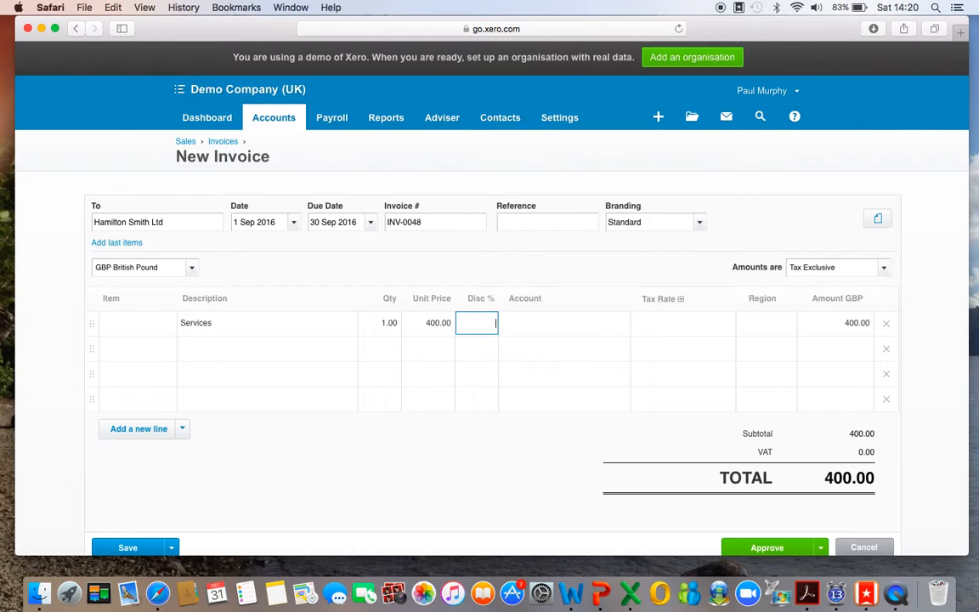
Assign the Services line to the account 200 - Sales.
left_click(575, 330)
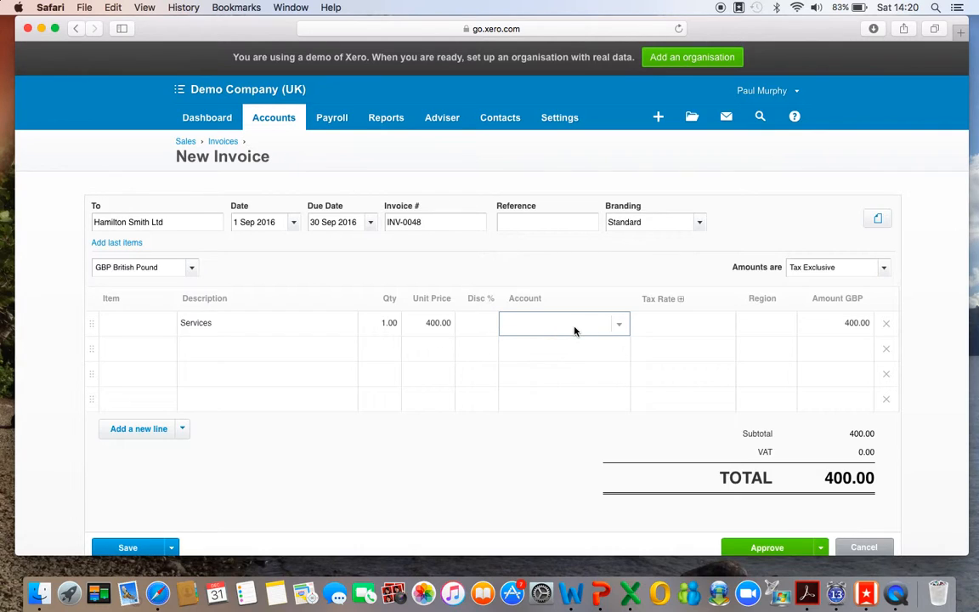
type("sales")
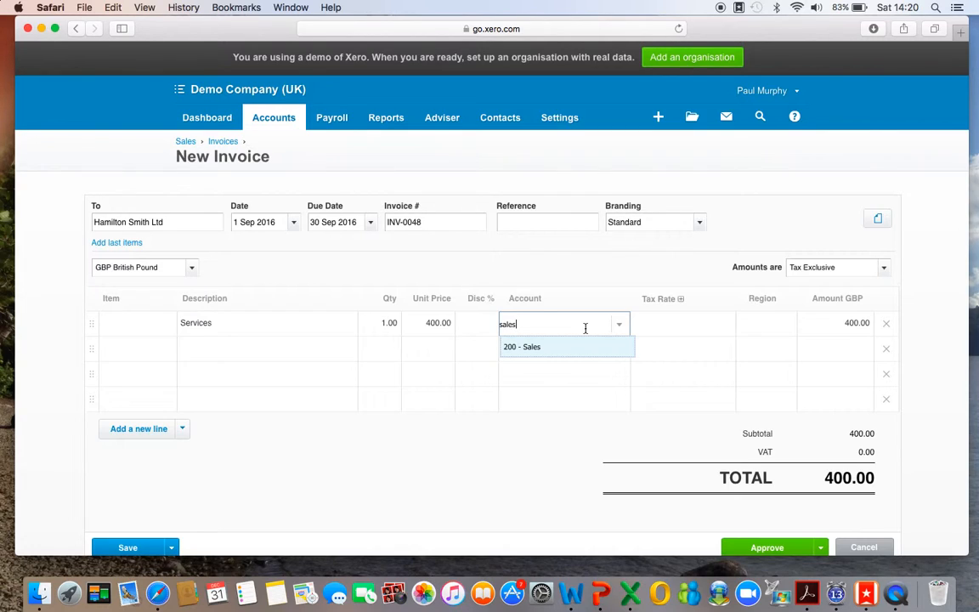
left_click(661, 333)
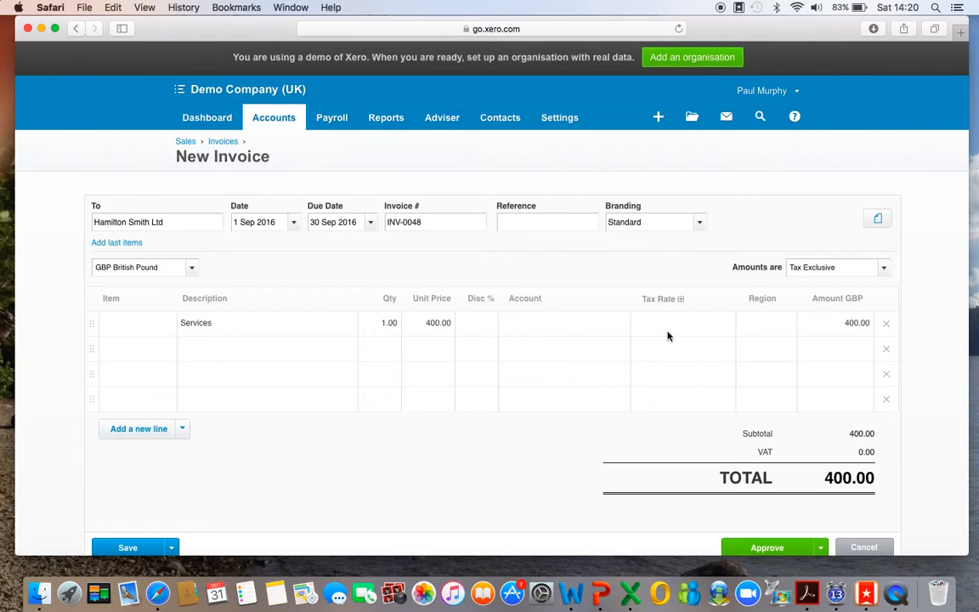
left_click(570, 324)
type("sal")
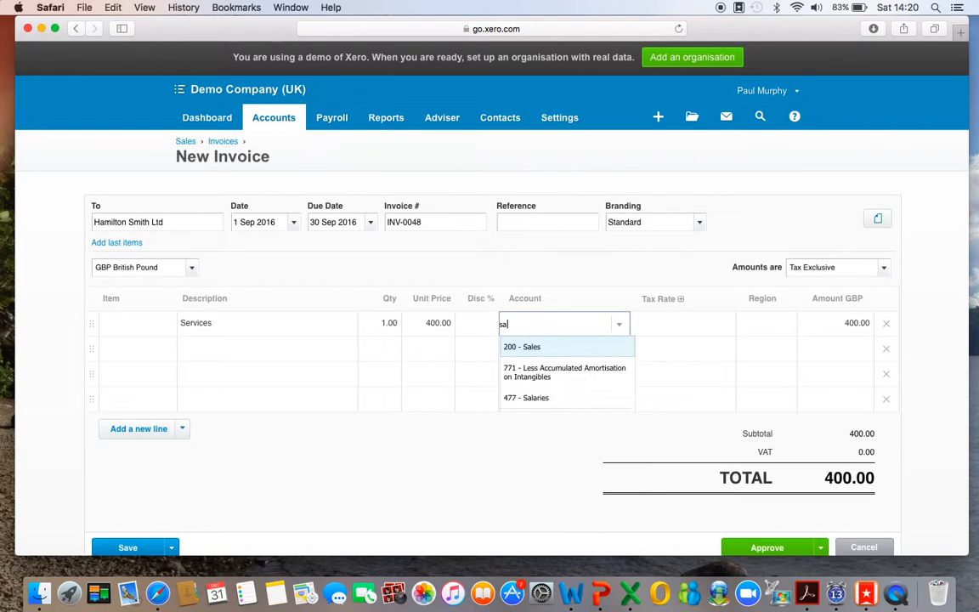
type("es")
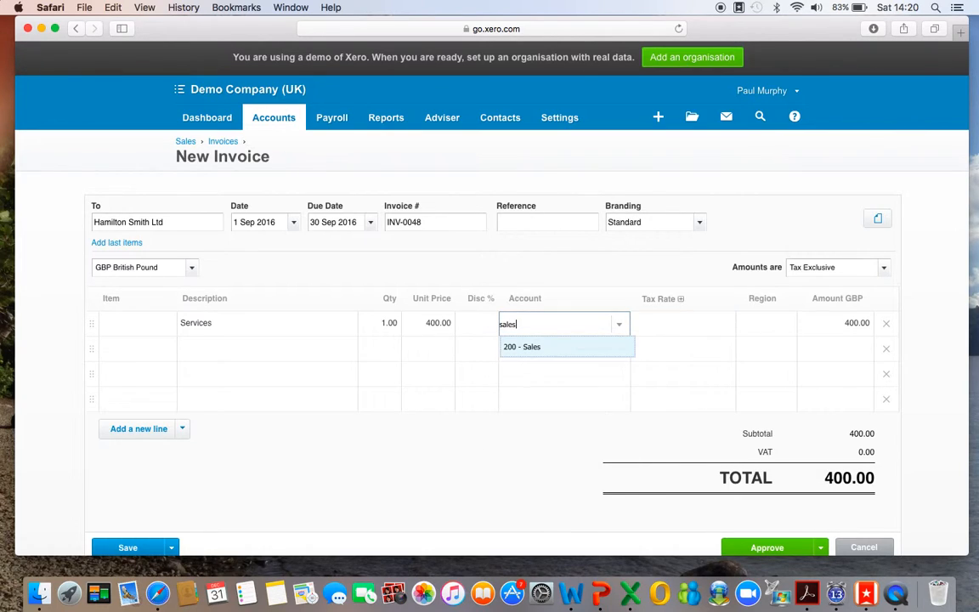
left_click(572, 356)
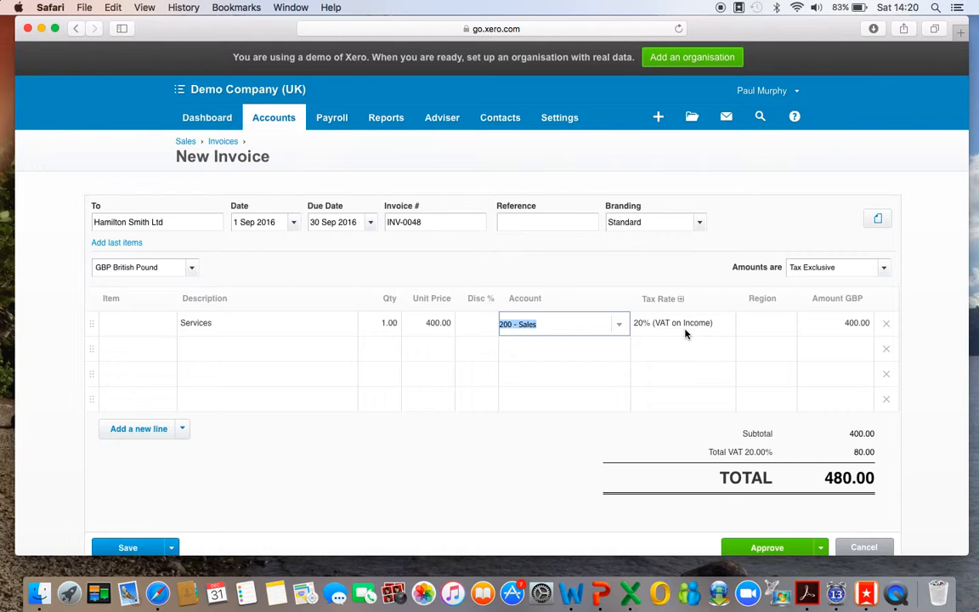
Approve the invoice and open its PDF version in Acrobat Reader.
scroll(685, 340, "down", 2)
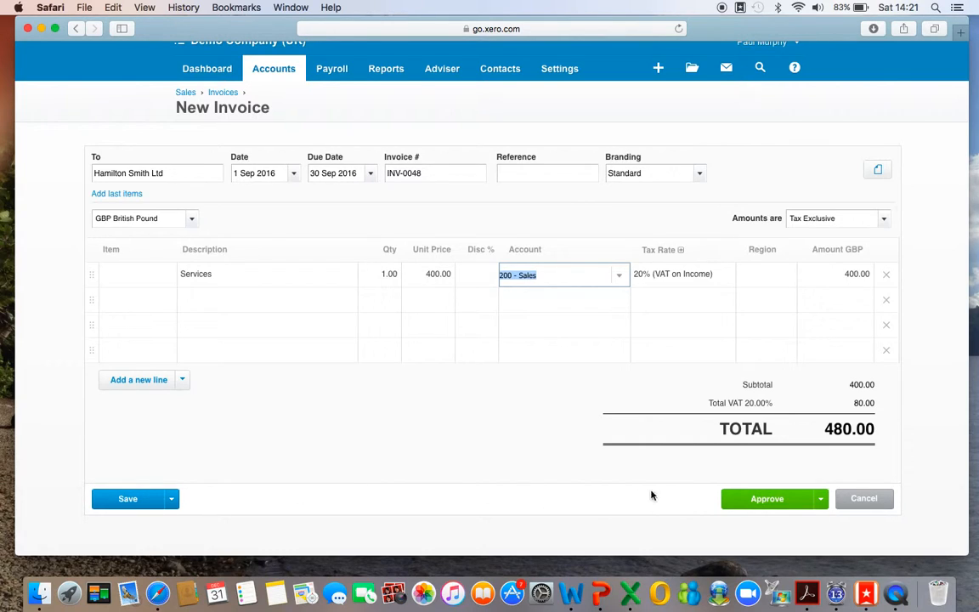
left_click(761, 499)
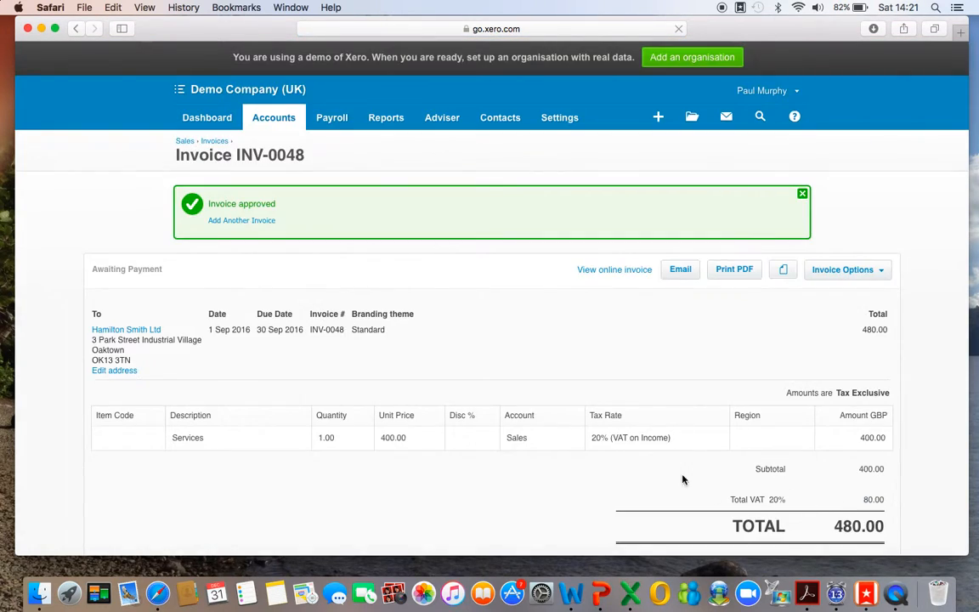
scroll(657, 487, "down", 3)
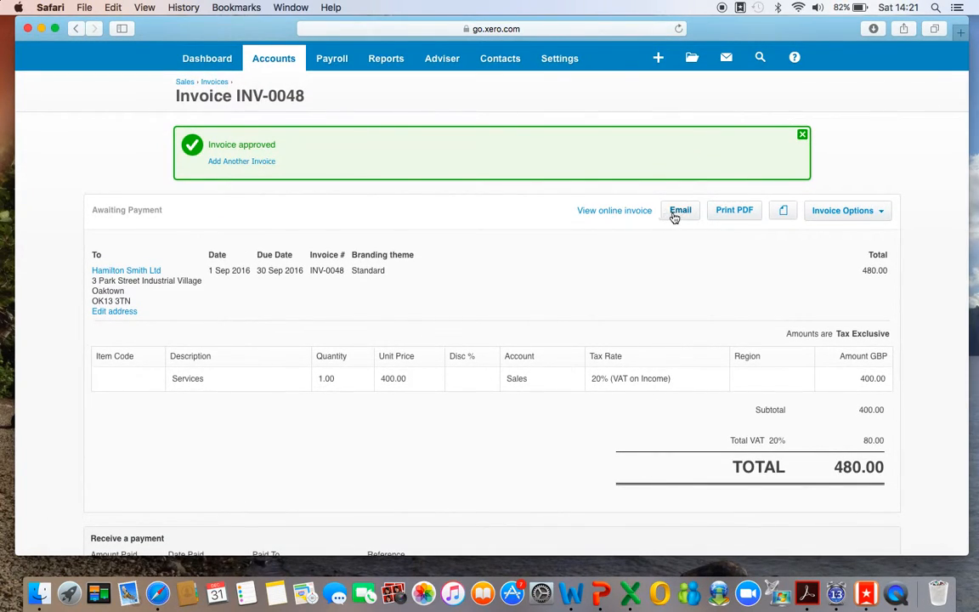
left_click(736, 213)
left_click(584, 325)
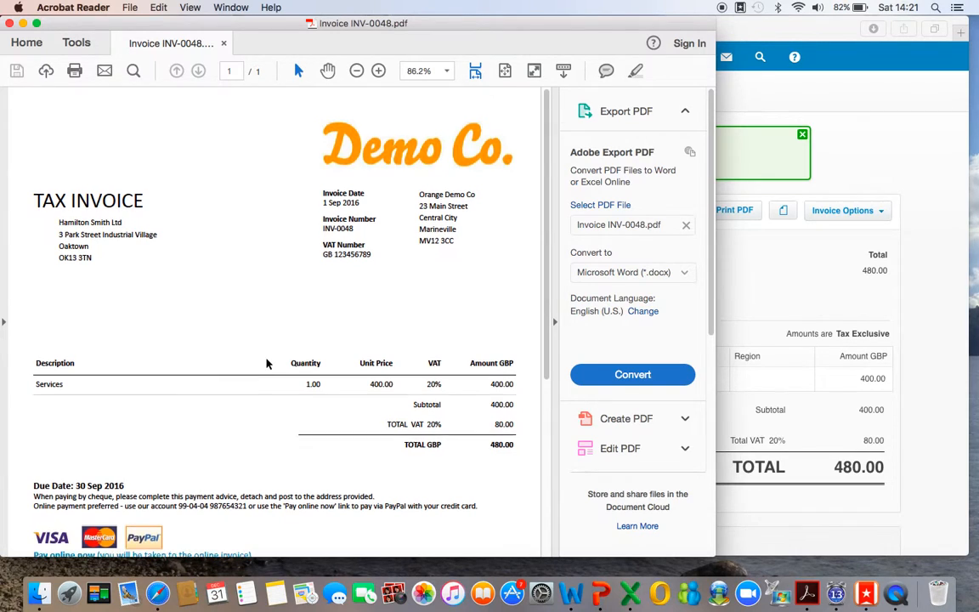
Examine the PDF invoice's header, line items, payment details and payment advice slip, and close the PDF.
scroll(266, 364, "down", 5)
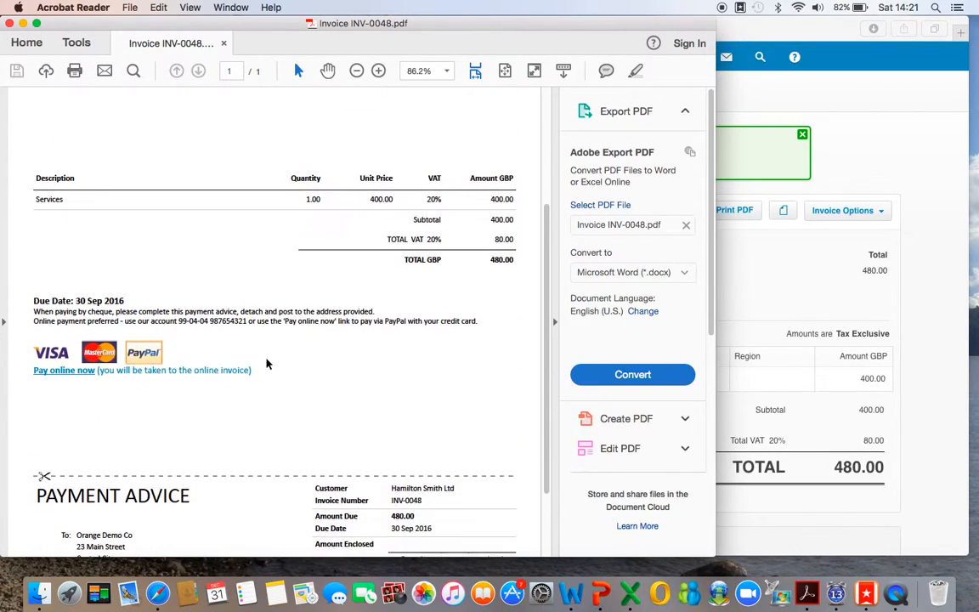
scroll(266, 364, "down", 3)
scroll(266, 364, "up", 8)
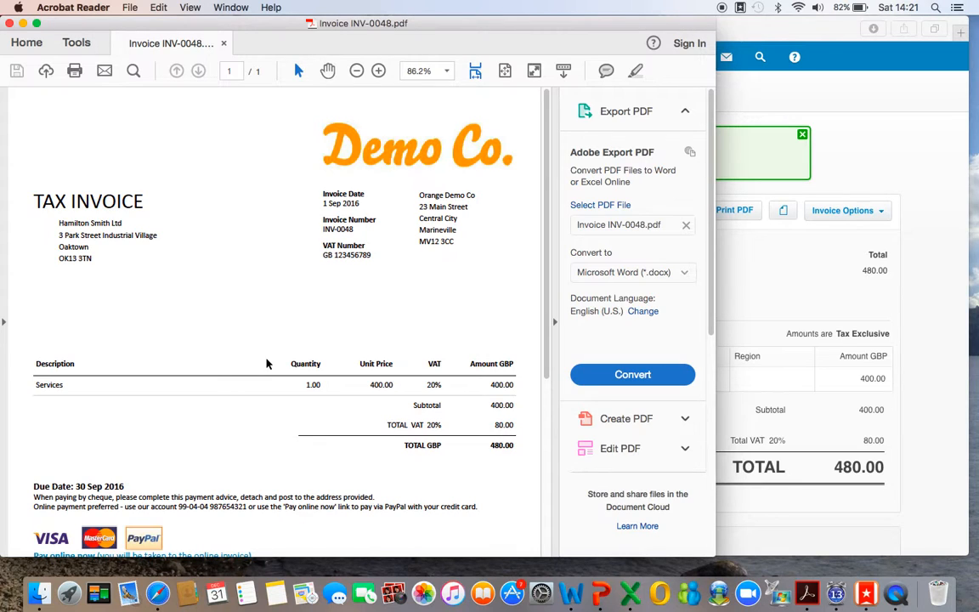
scroll(266, 364, "down", 2)
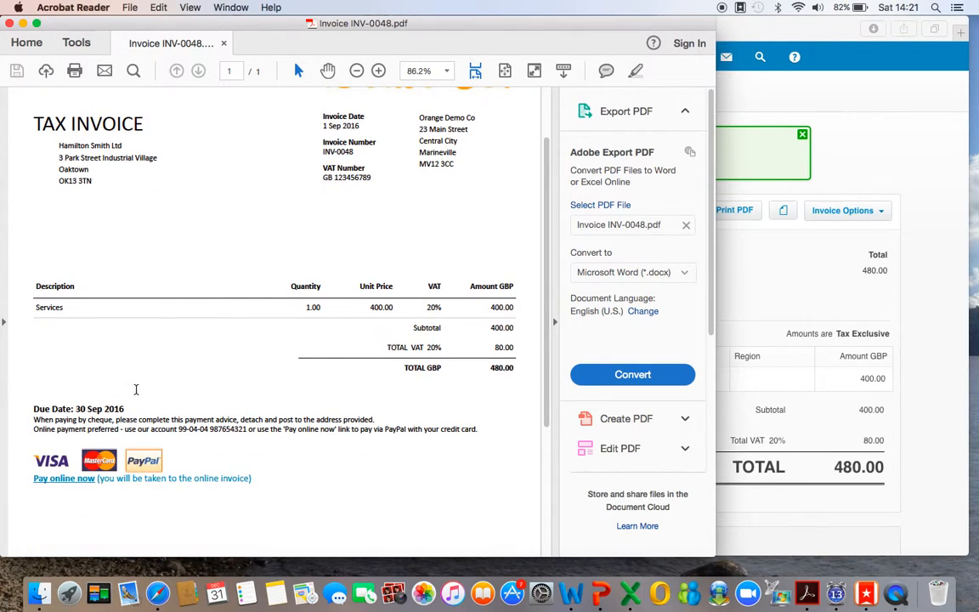
scroll(142, 394, "down", 2)
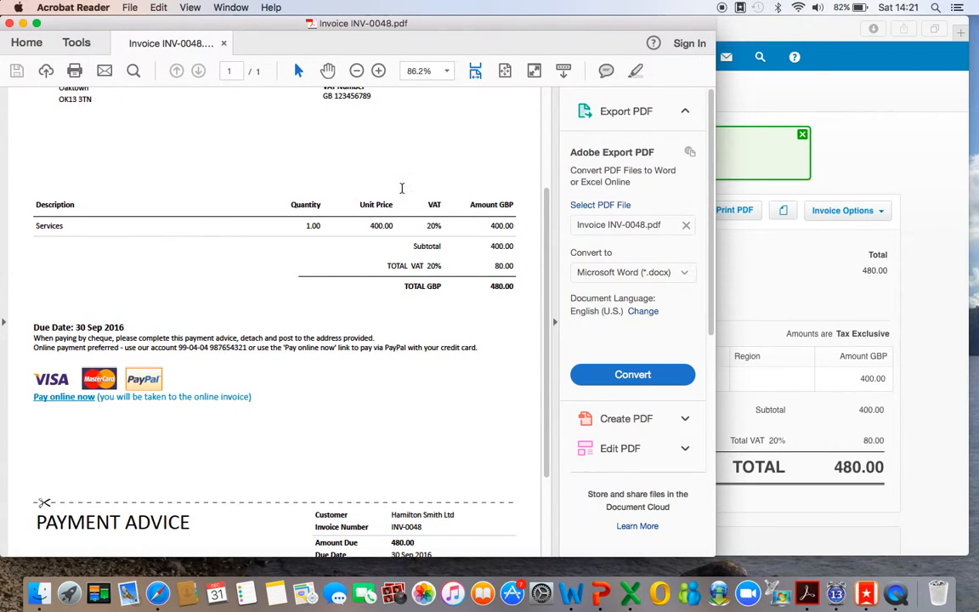
scroll(374, 250, "up", 3)
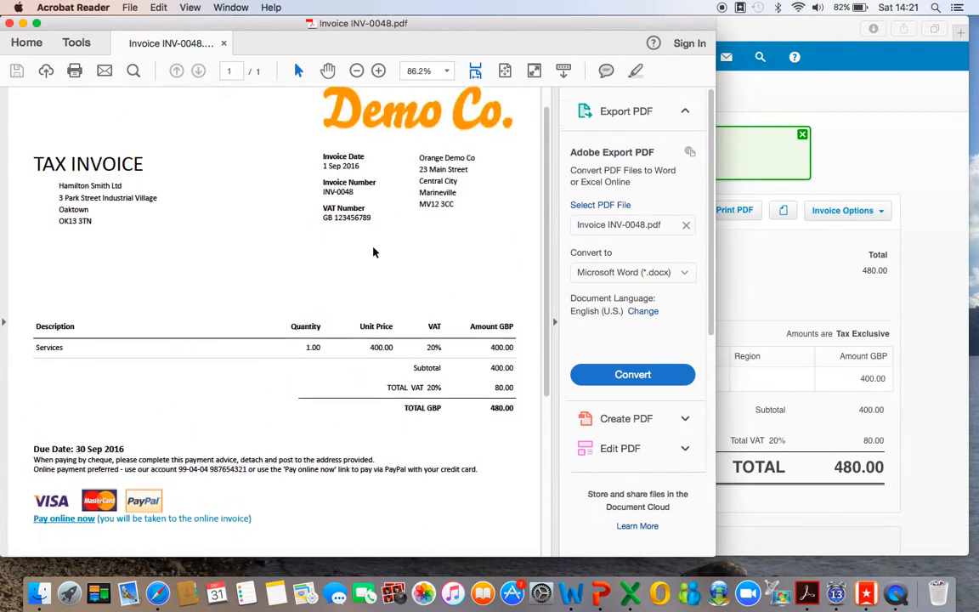
scroll(283, 303, "down", 4)
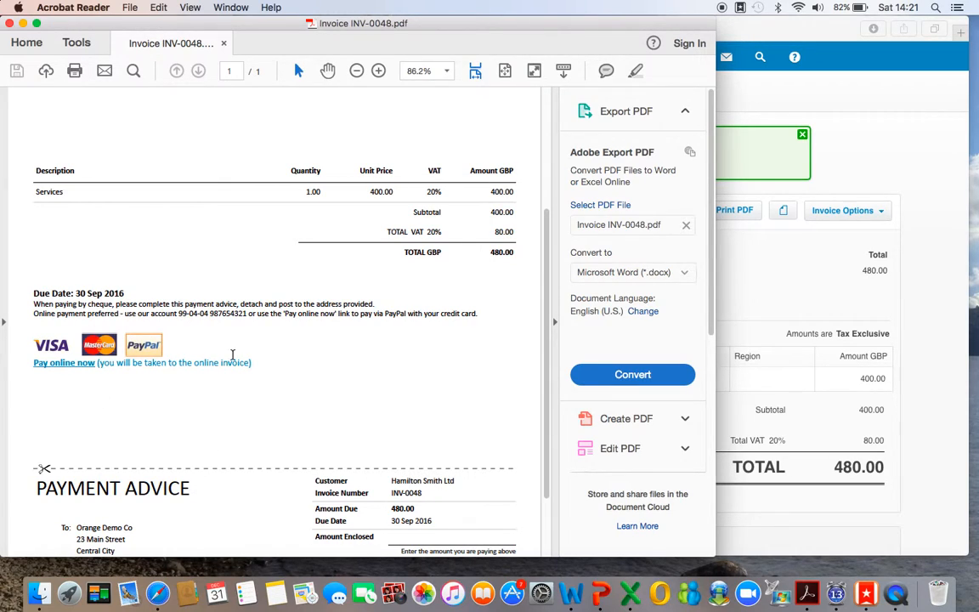
scroll(260, 399, "down", 3)
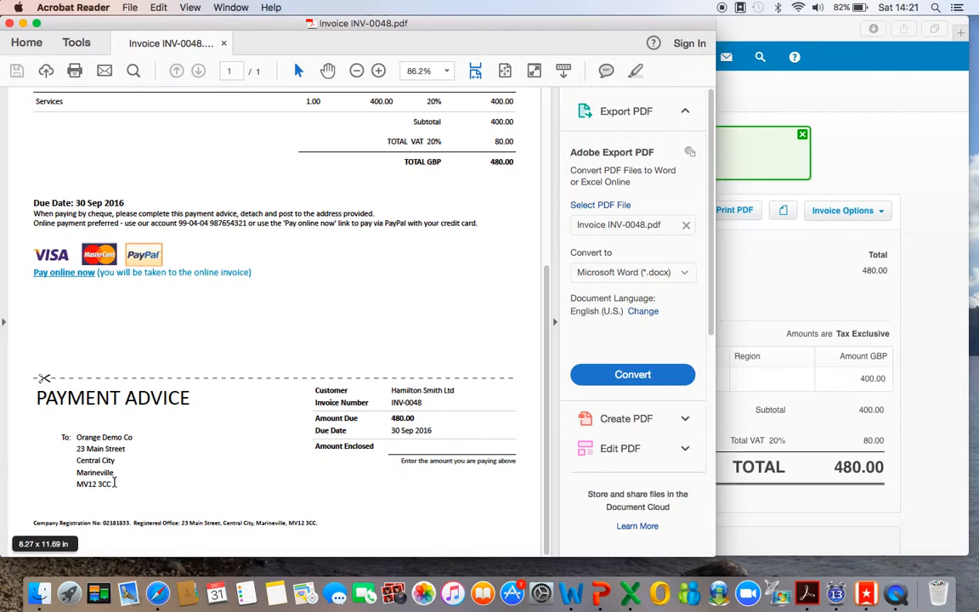
scroll(114, 482, "up", 9)
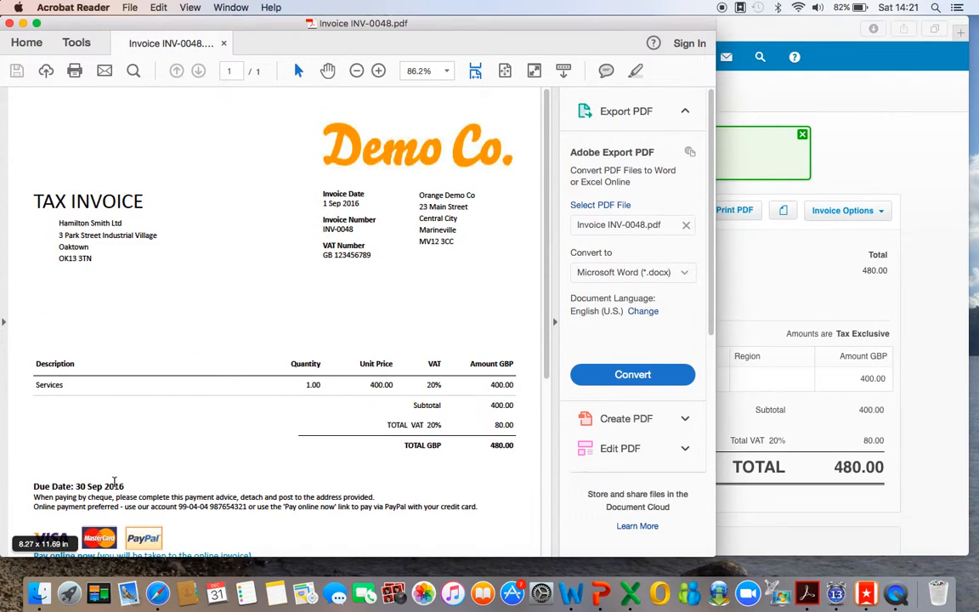
scroll(228, 435, "down", 4)
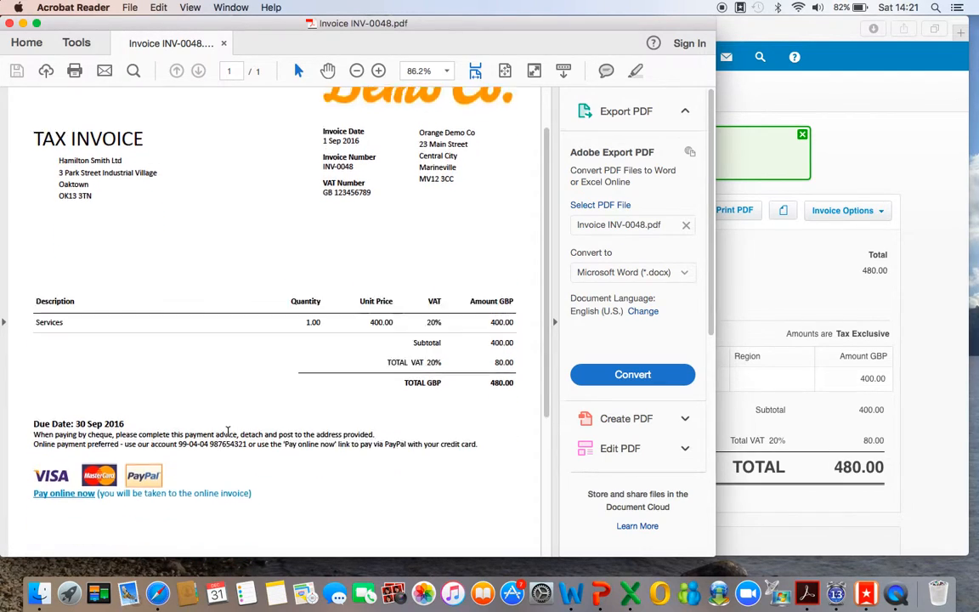
left_click(9, 24)
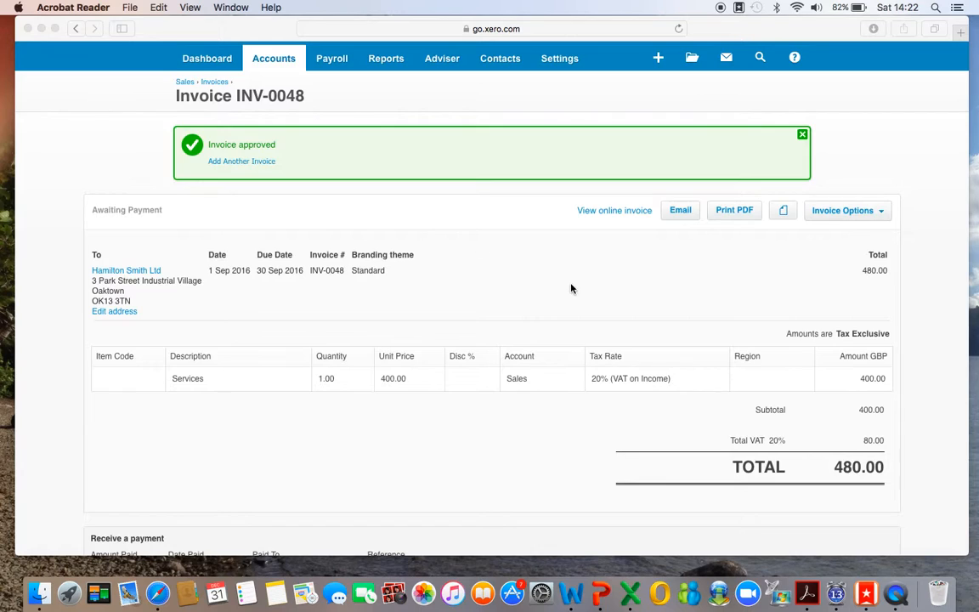
Return to the Sales dashboard and check the invoice totals after the approval.
scroll(571, 289, "up", 2)
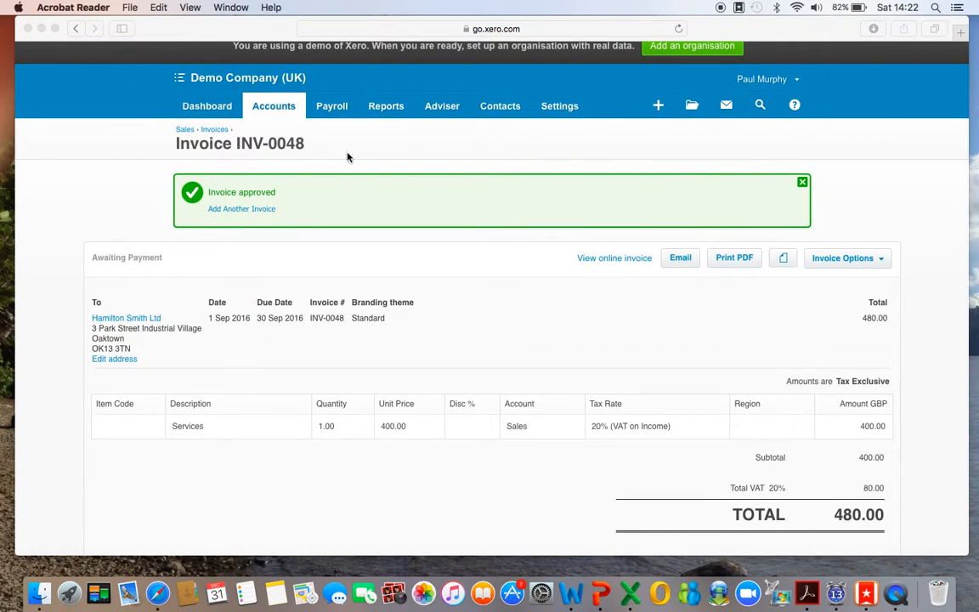
left_click(280, 113)
left_click(280, 113)
left_click(273, 170)
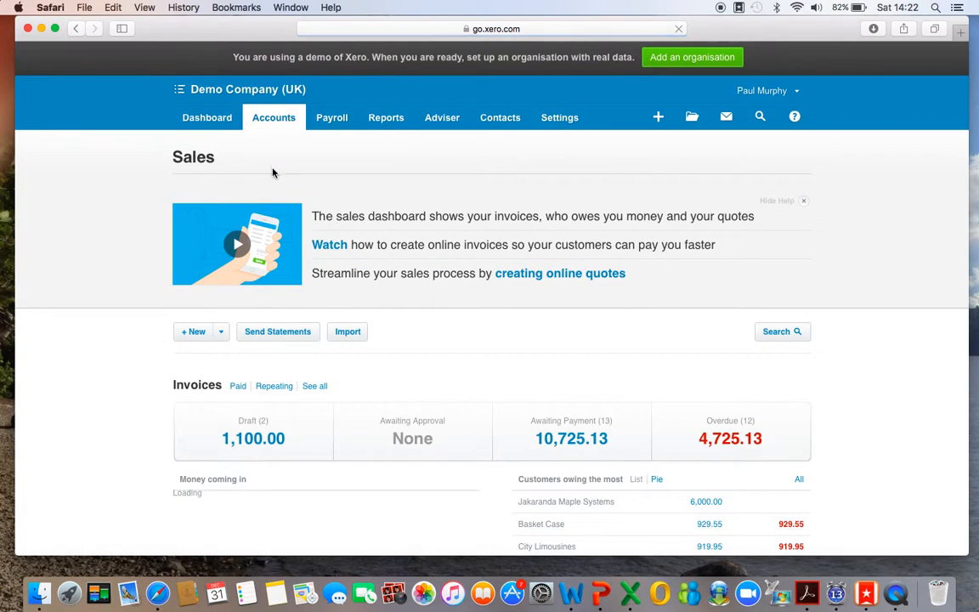
scroll(344, 315, "down", 2)
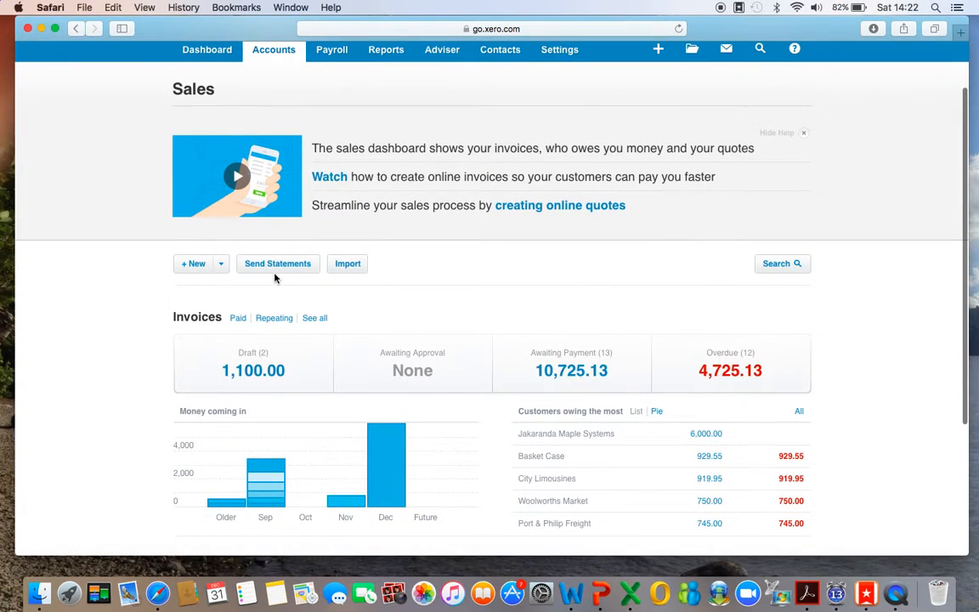